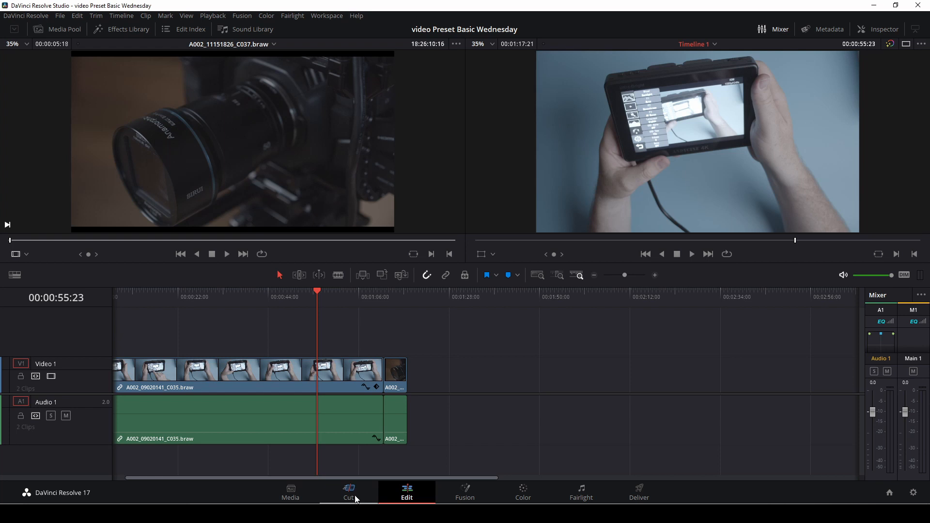
Return to the Edit page and display the Effects Library's video transitions.
left_click(356, 495)
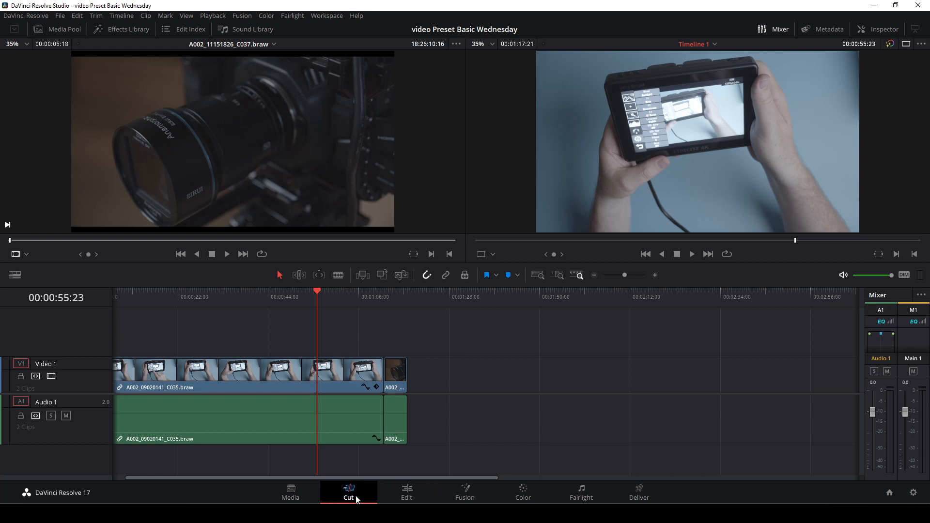
left_click(413, 490)
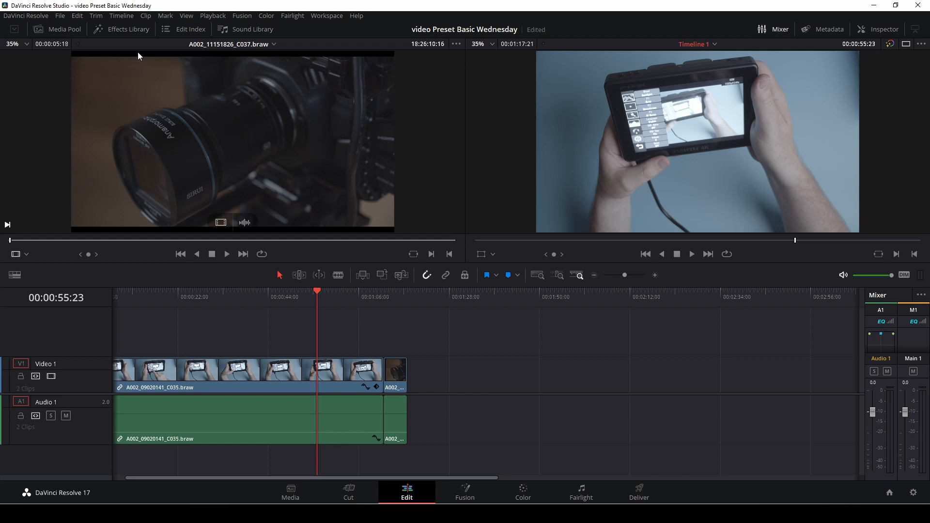
left_click(132, 33)
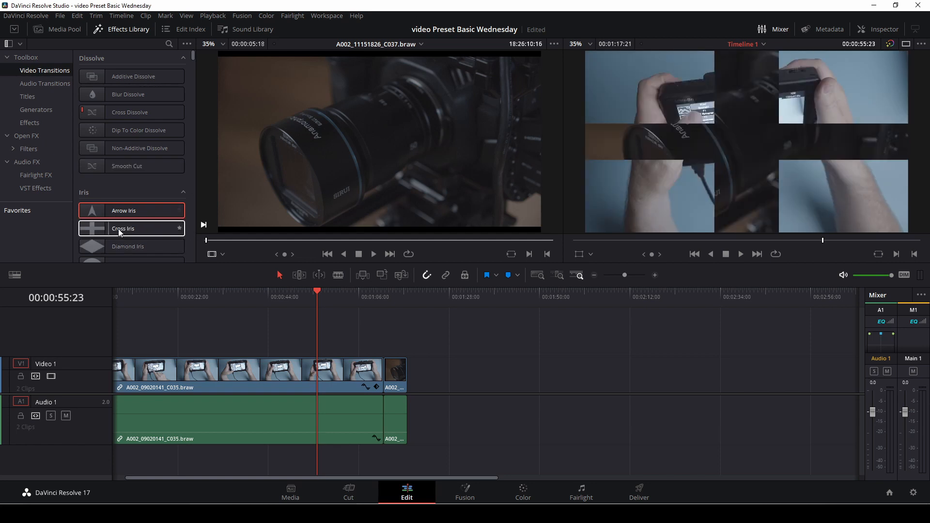
Try to apply the Oval Iris transition to the cut between the two clips, saving the project along the way.
scroll(173, 232, "down", 3)
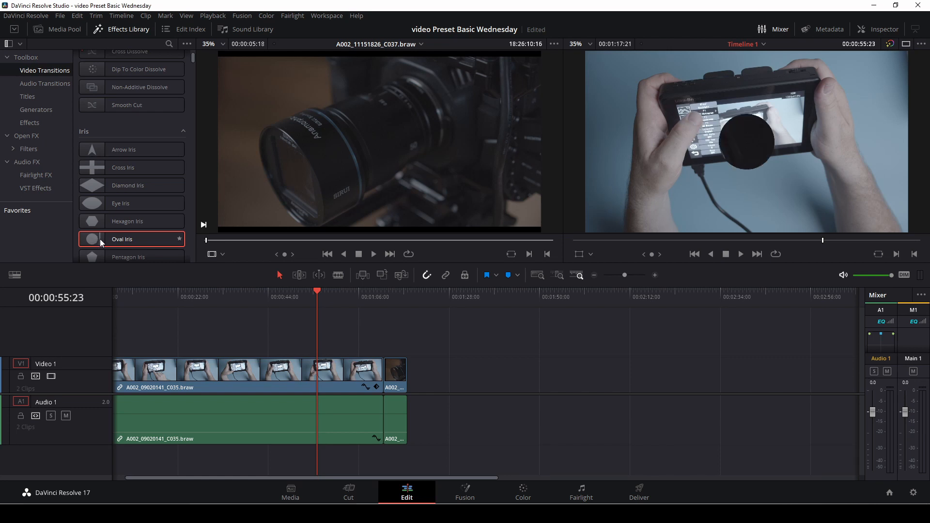
left_click_drag(100, 241, 384, 376)
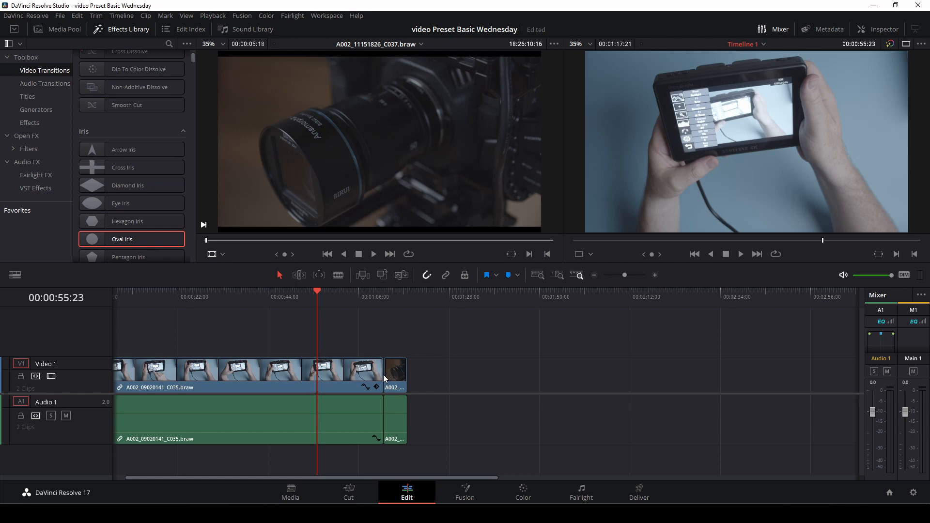
key("ctrl+s")
left_click_drag(625, 273, 629, 274)
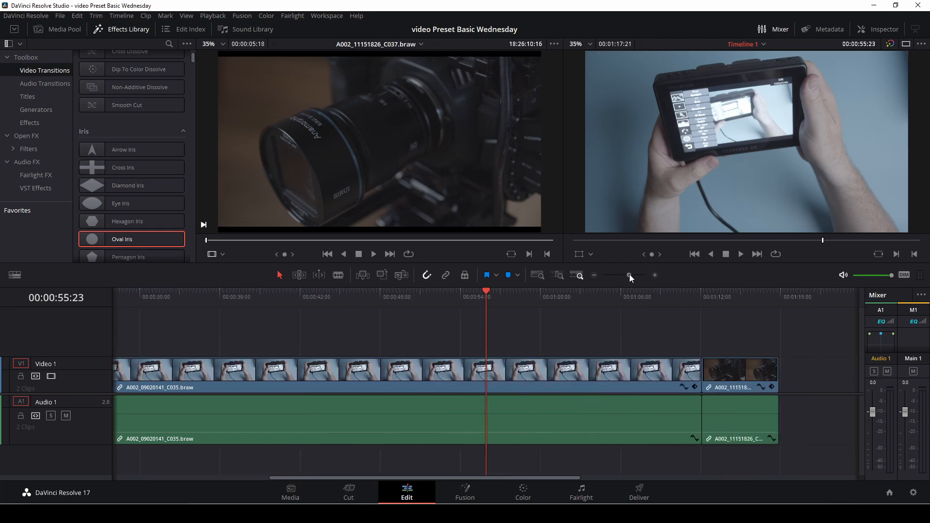
left_click_drag(90, 239, 699, 380)
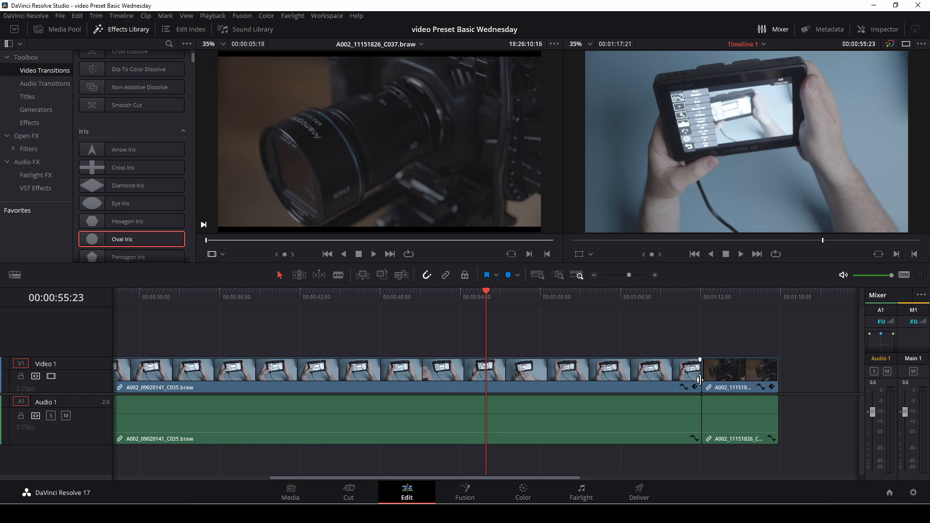
Trim the end of the first clip's video and audio back to 00:01:08:12.
left_click(641, 301)
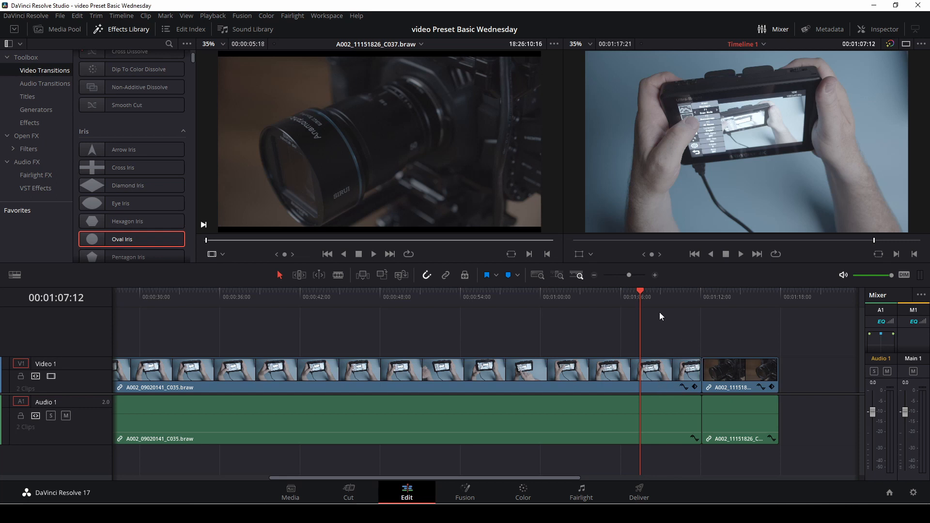
mouse_move(640, 293)
left_mouse_down()
mouse_move(708, 304)
mouse_move(654, 306)
left_mouse_up()
left_click_drag(696, 372, 668, 373)
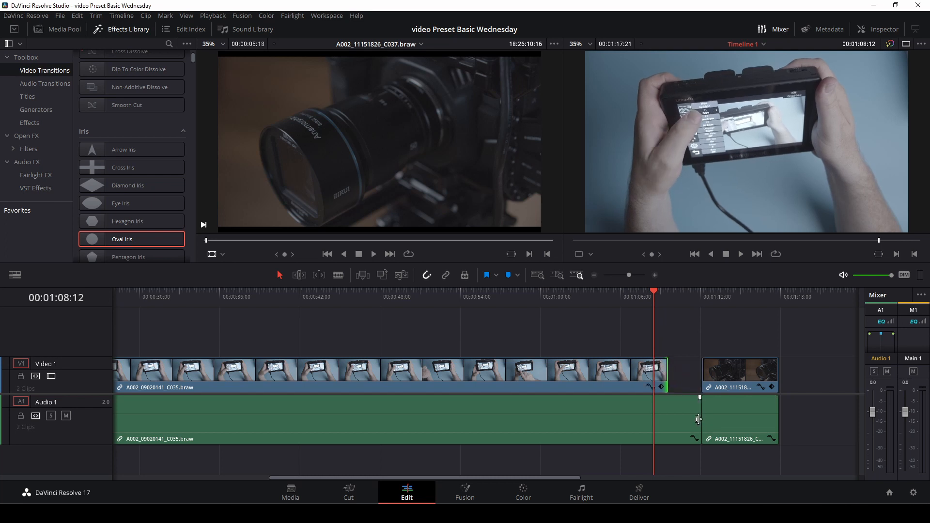
left_click_drag(700, 413, 668, 417)
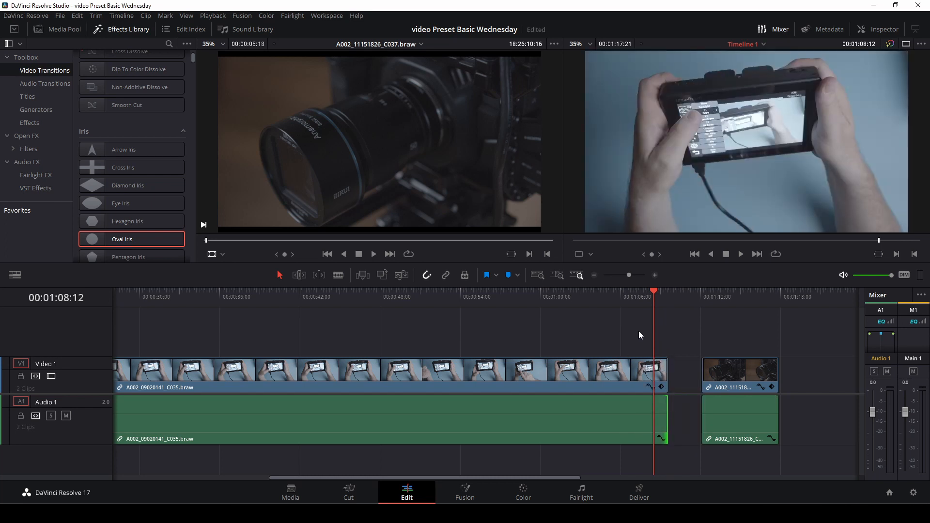
left_click_drag(667, 372, 653, 373)
left_click_drag(662, 407, 652, 413)
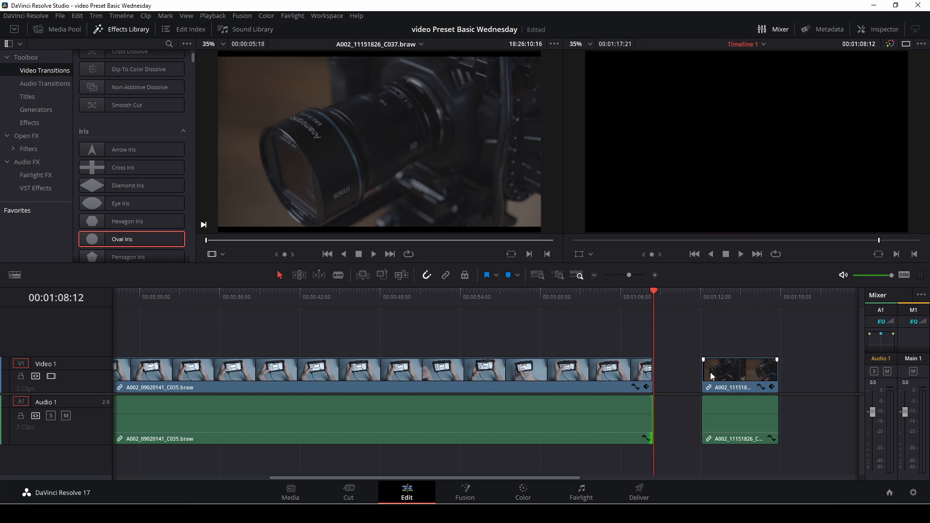
Trim about one second off the start of the second clip's video and audio, and move the clip against the end of the first.
left_click_drag(705, 370, 717, 367)
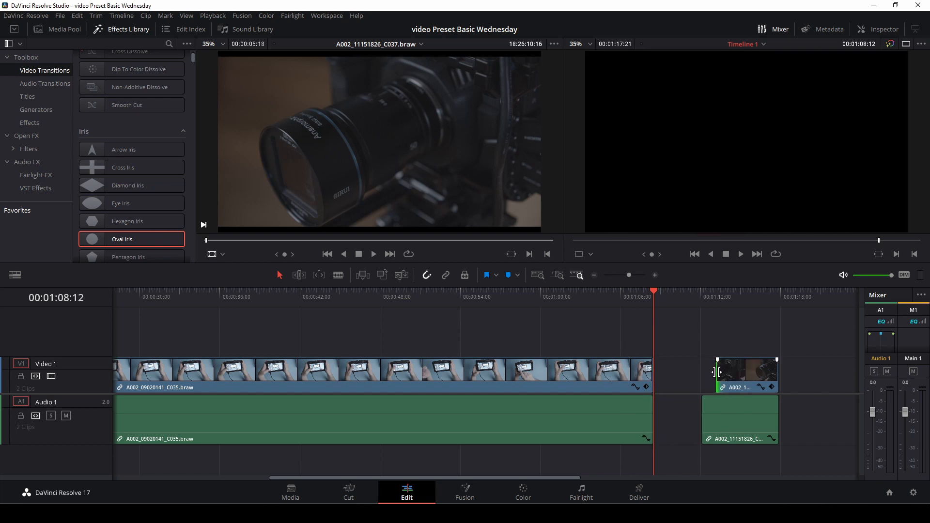
left_click_drag(702, 412, 716, 411)
left_click_drag(678, 368, 745, 428)
left_click_drag(749, 387, 686, 393)
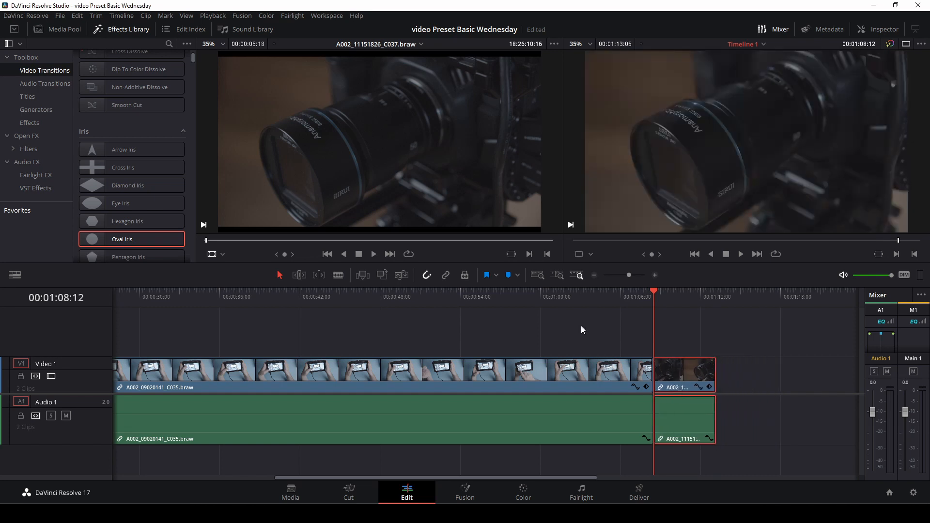
Apply the Oval Iris transition to the cut between the two clips and play it back.
mouse_move(111, 237)
left_mouse_down()
mouse_move(592, 334)
mouse_move(658, 383)
left_mouse_up()
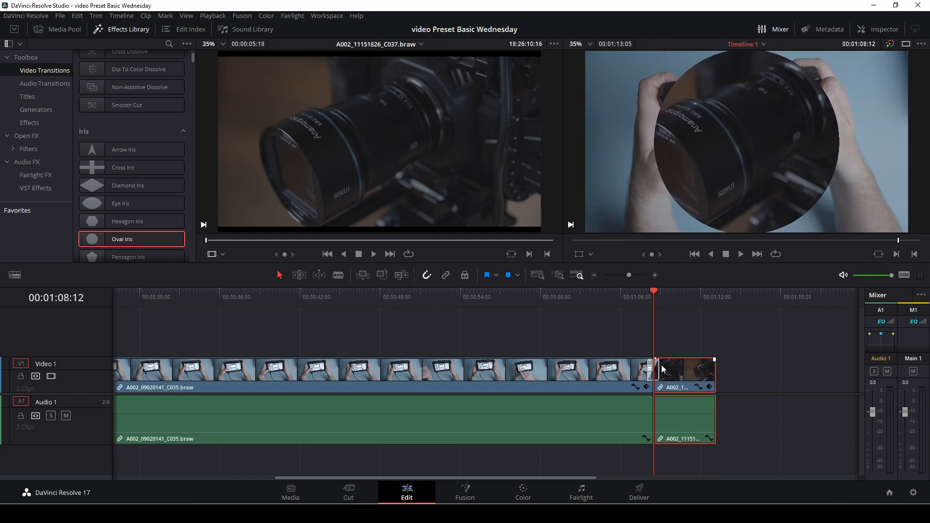
left_click(630, 302)
key("space")
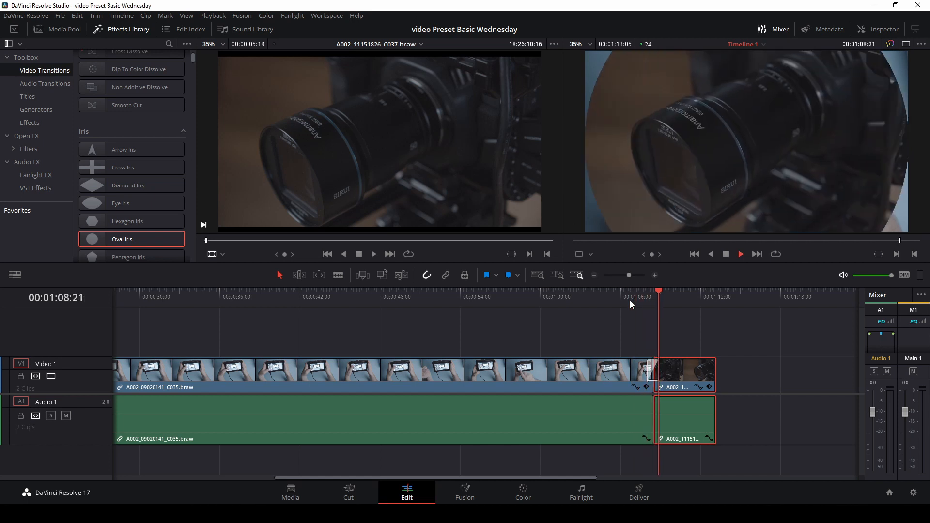
key("space")
Lengthen the Oval Iris transition on the timeline to about 50 frames and play it back.
left_click_drag(640, 294, 636, 295)
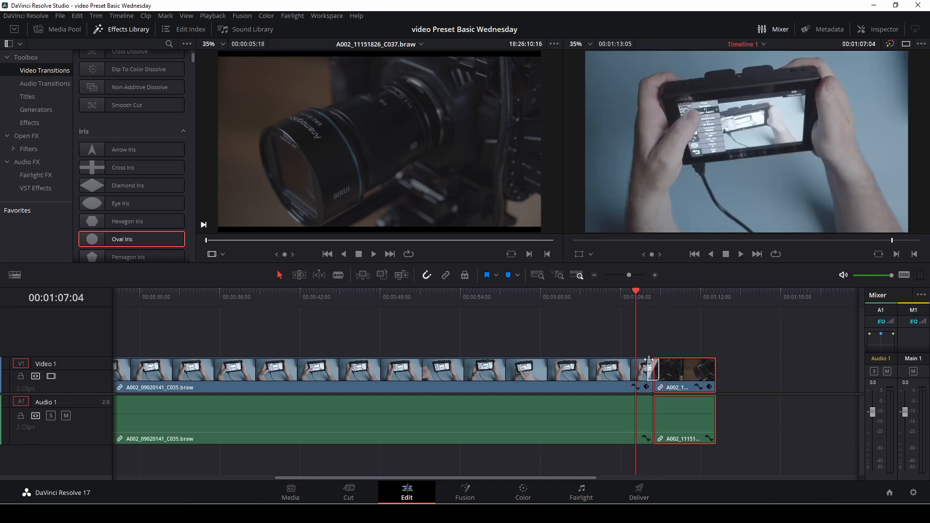
left_click_drag(648, 371, 621, 371)
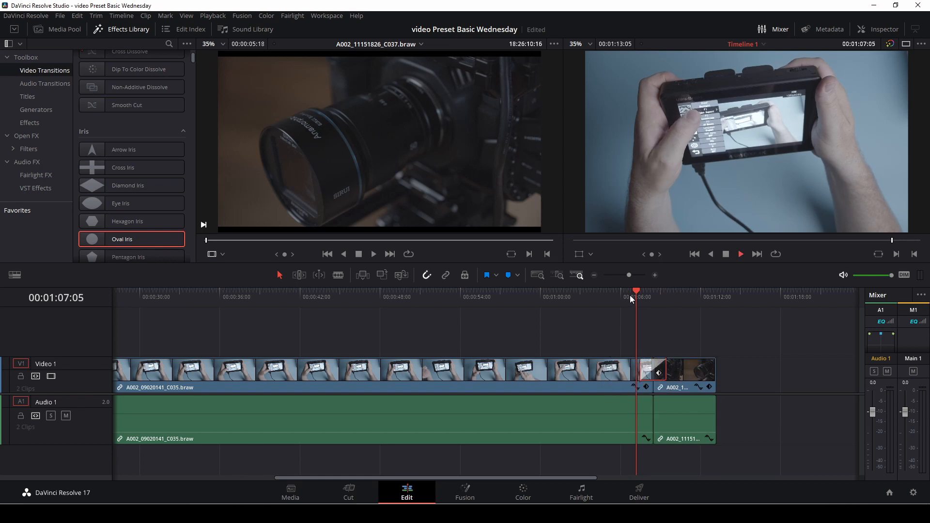
key("space")
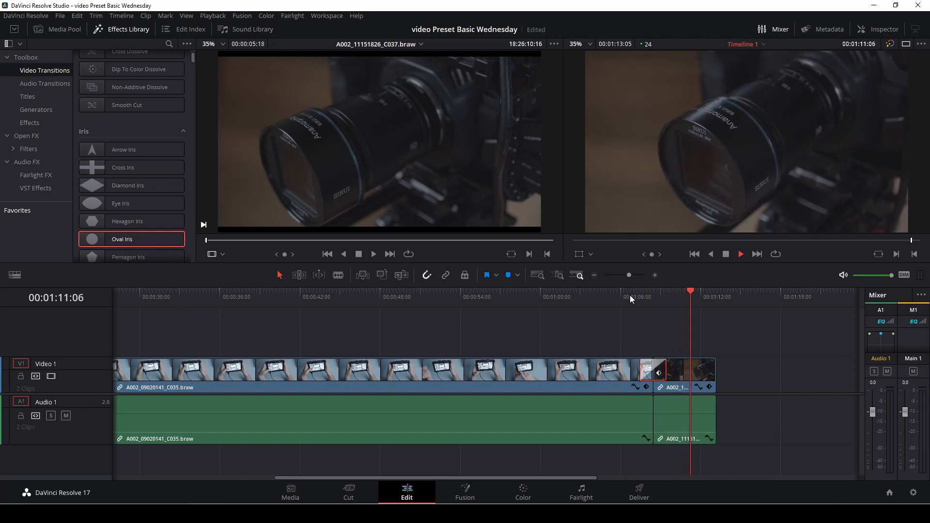
key("space")
left_click(629, 295)
key("space")
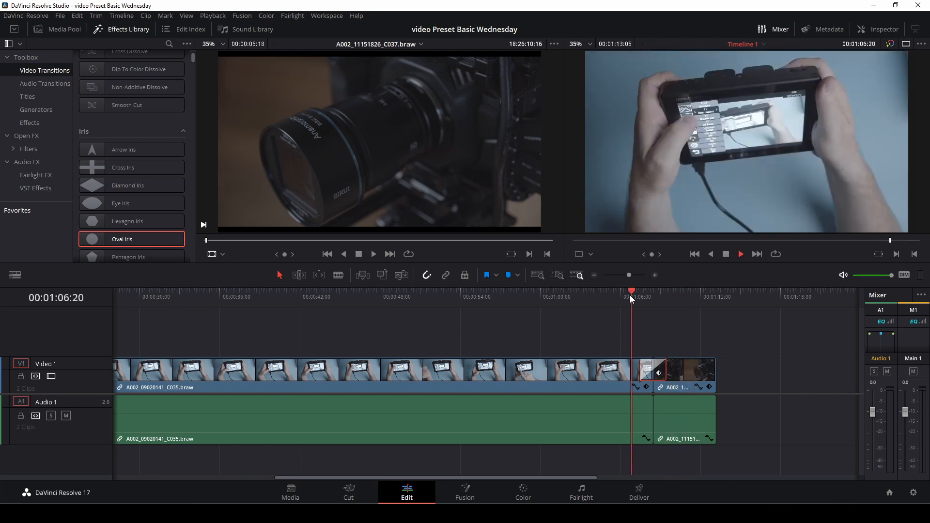
key("space")
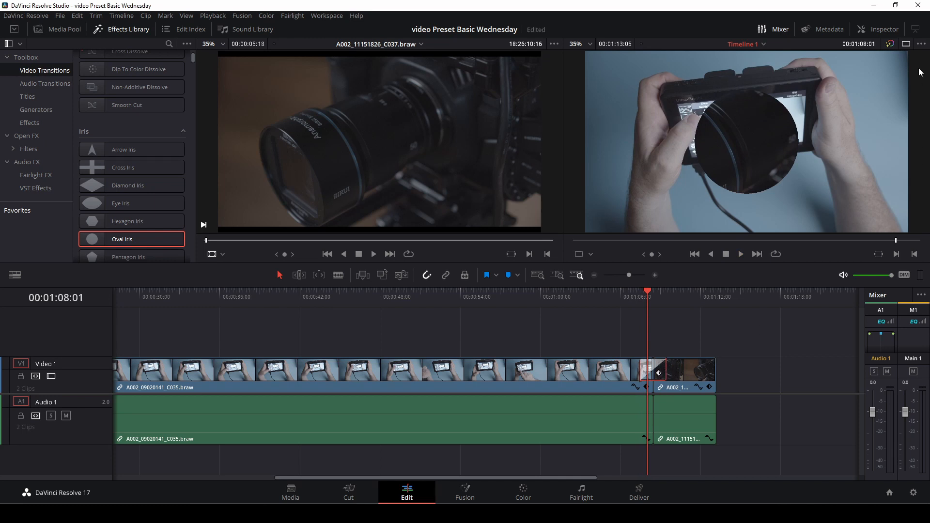
Set the Oval Iris transition's duration to 2.0 seconds in the Inspector, try 34 frames, and undo that trial change.
left_click(893, 30)
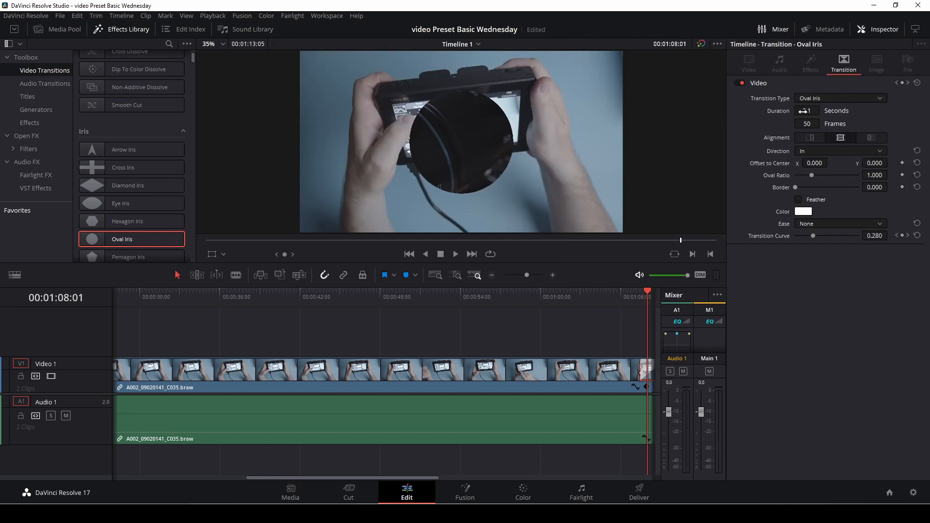
mouse_move(803, 111)
left_mouse_down()
mouse_move(814, 120)
mouse_move(808, 111)
mouse_move(818, 112)
left_mouse_up()
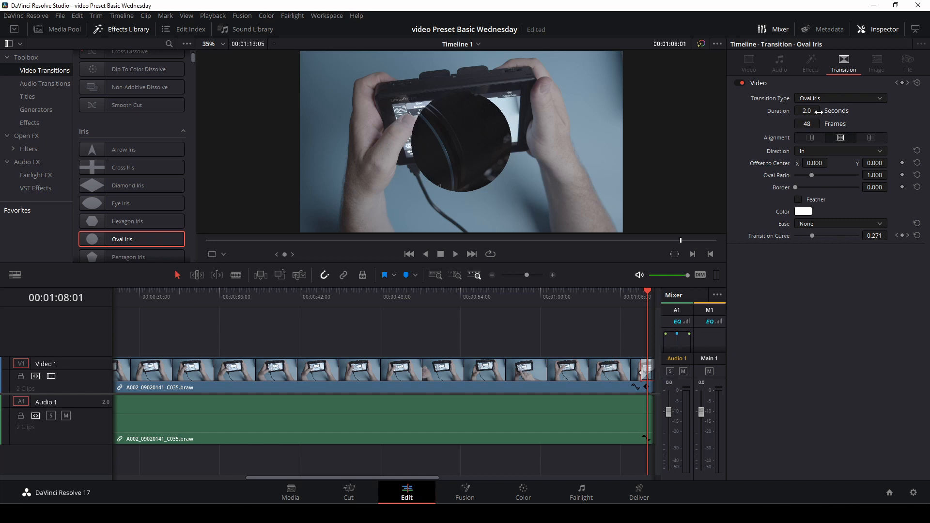
left_click_drag(807, 124, 801, 124)
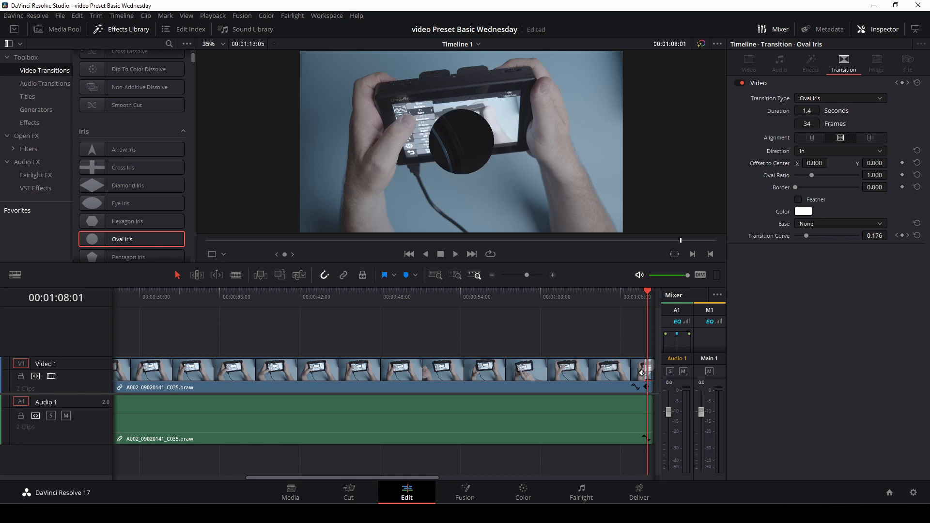
key("ctrl+z")
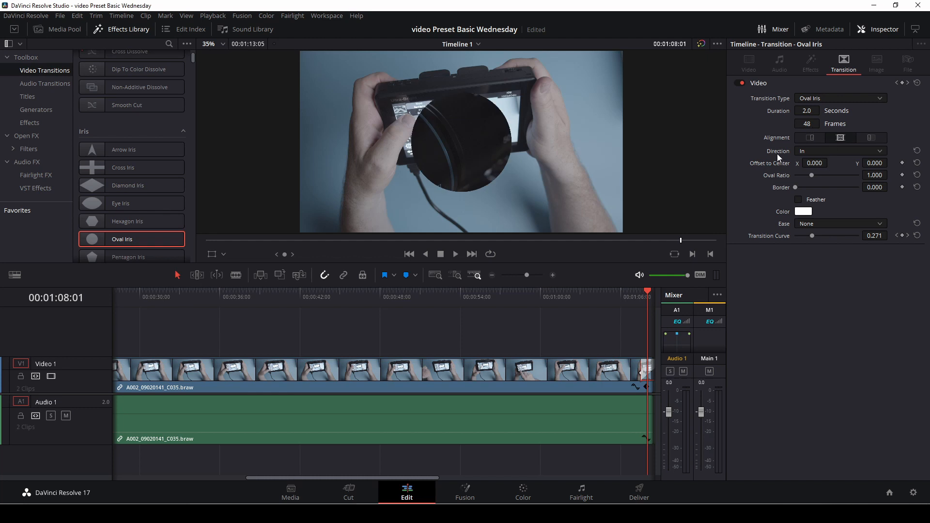
Try the Out direction for the Oval Iris transition, play it back, and return the direction to In.
left_click(853, 151)
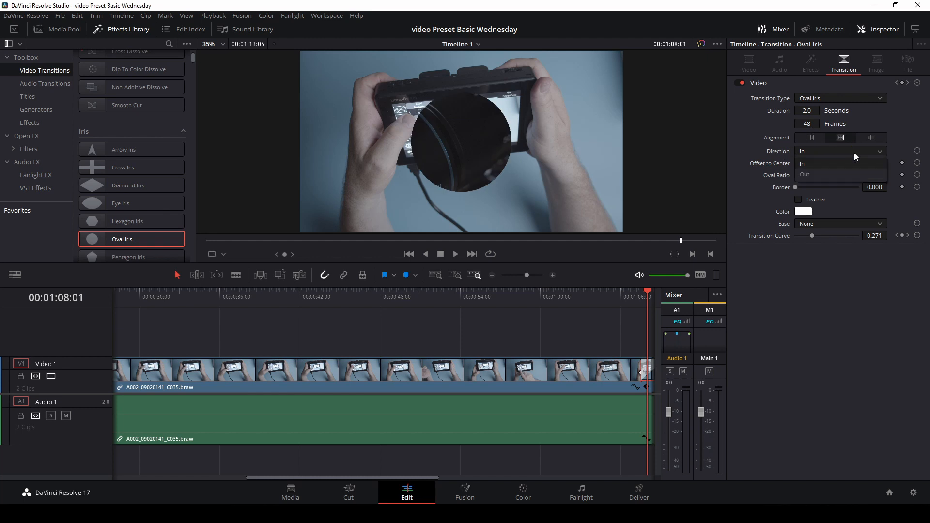
left_click(825, 172)
key("slash")
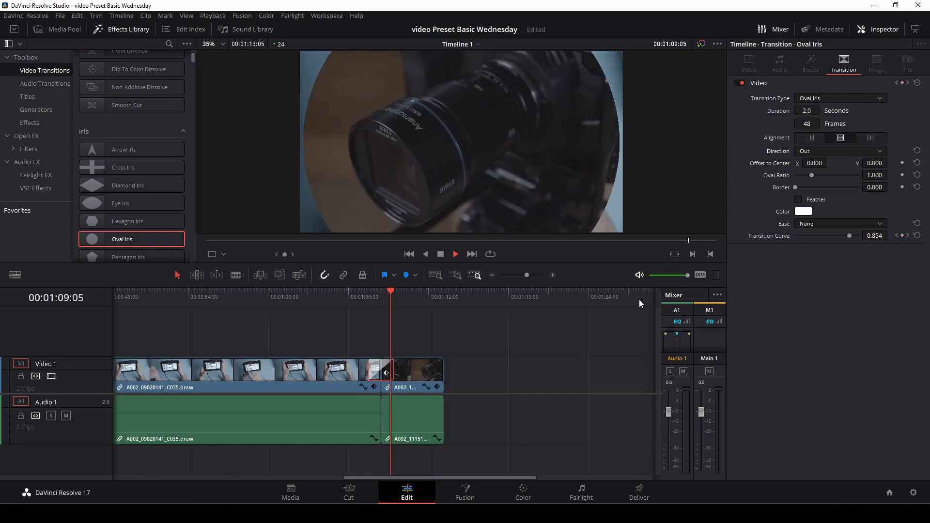
left_click(855, 152)
left_click(853, 164)
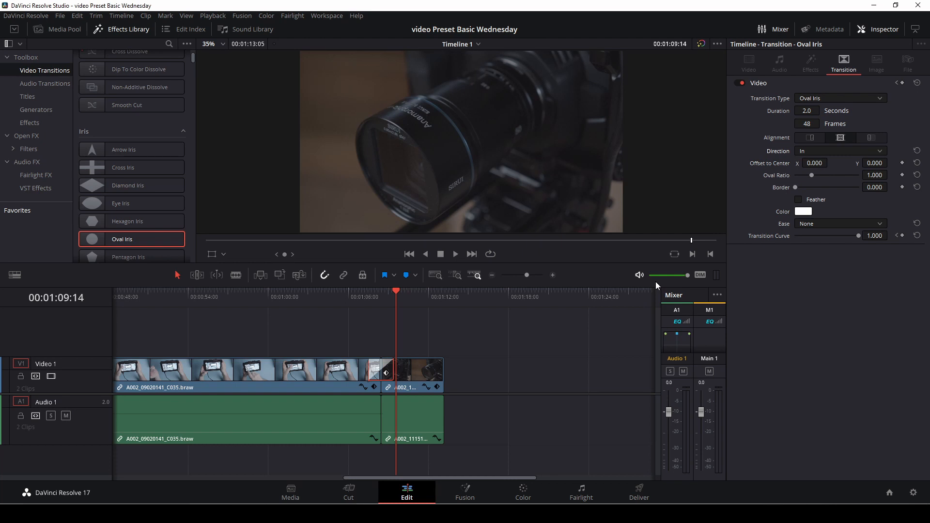
With the playhead on the cut, set the iris's center offset to X 298, Y 26, its oval ratio to 1.990 and border to 15.360.
left_click(381, 301)
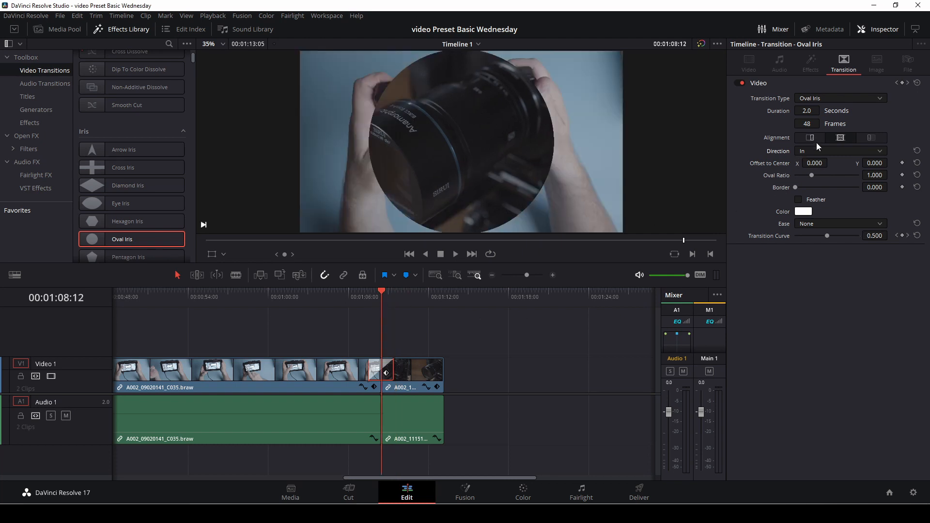
left_click_drag(819, 164, 865, 188)
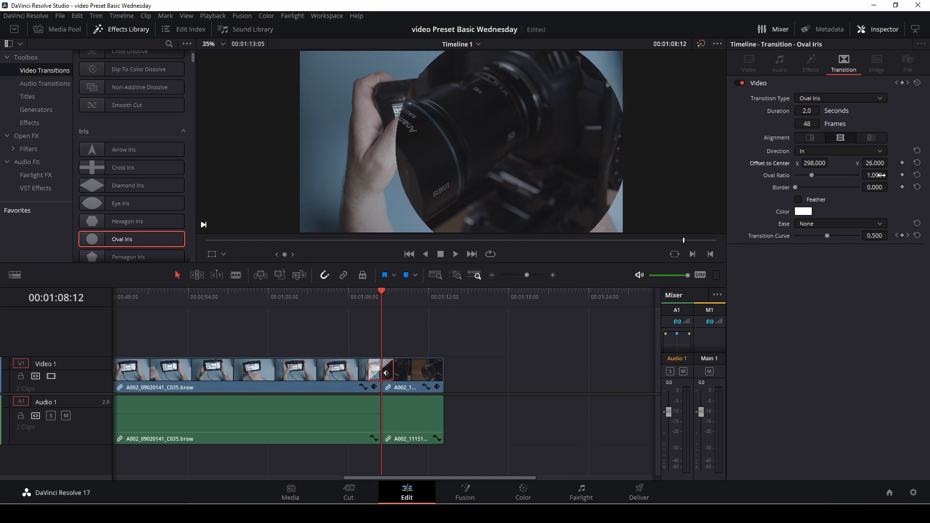
left_click_drag(814, 175, 835, 176)
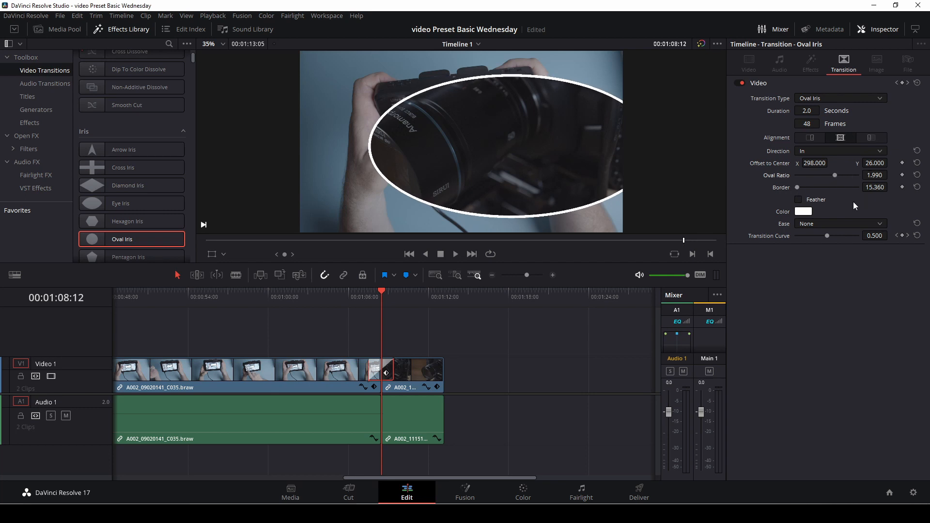
Toggle the border's feather on and off again, and change the border color to yellow.
left_click(797, 199)
left_click(799, 200)
left_click(812, 213)
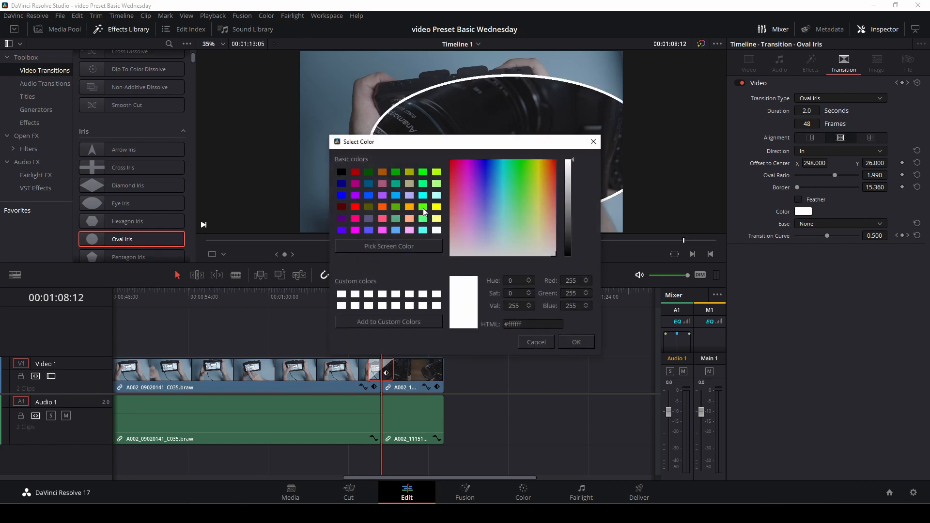
left_click(437, 207)
left_click(579, 343)
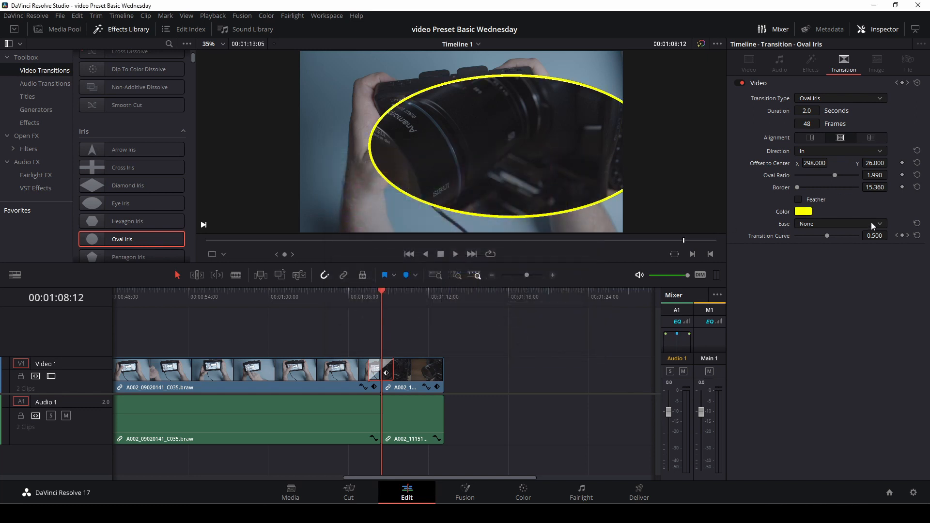
Set the transition's ease to Custom and its transition curve value to 0.473.
left_click(822, 225)
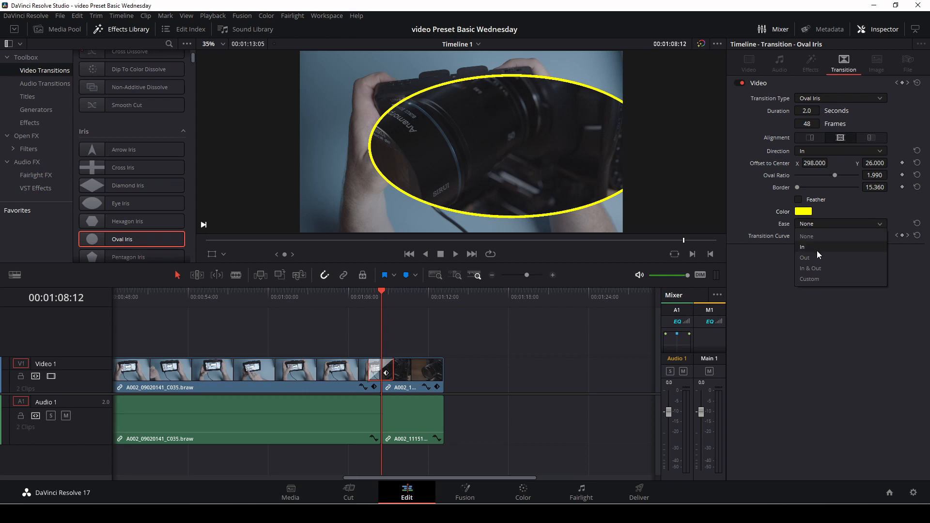
left_click(819, 268)
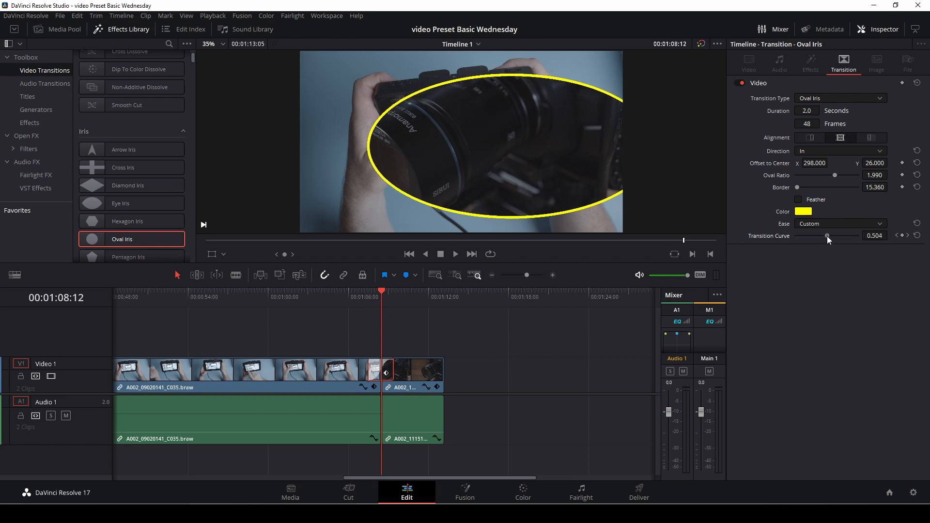
left_click_drag(827, 236, 825, 236)
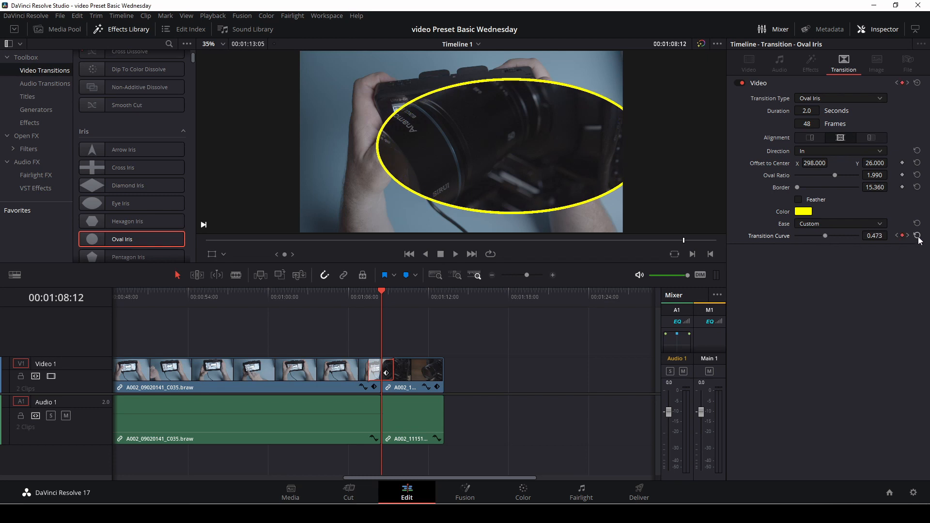
Keyframe the Oval Iris transition curve at the cut and play the transition back from before the cut.
left_click(902, 236)
left_click(355, 301)
key("space")
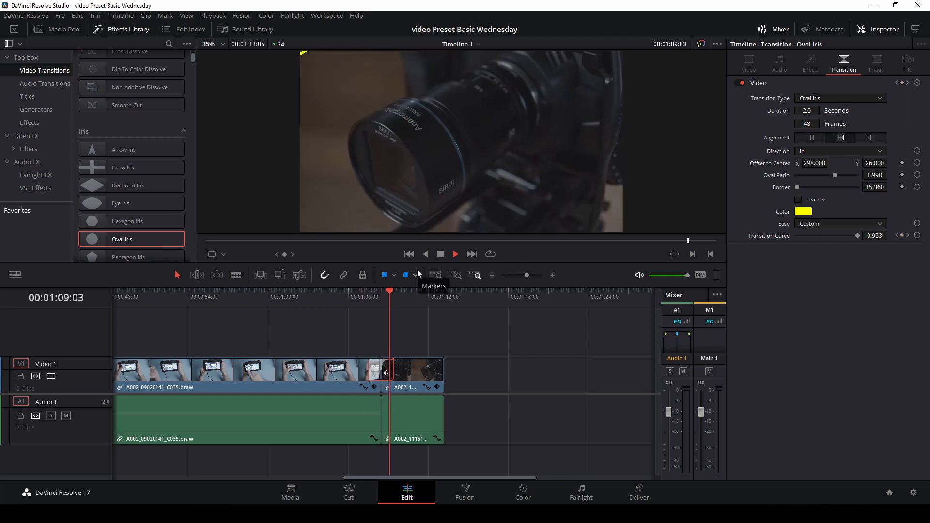
left_click(358, 296)
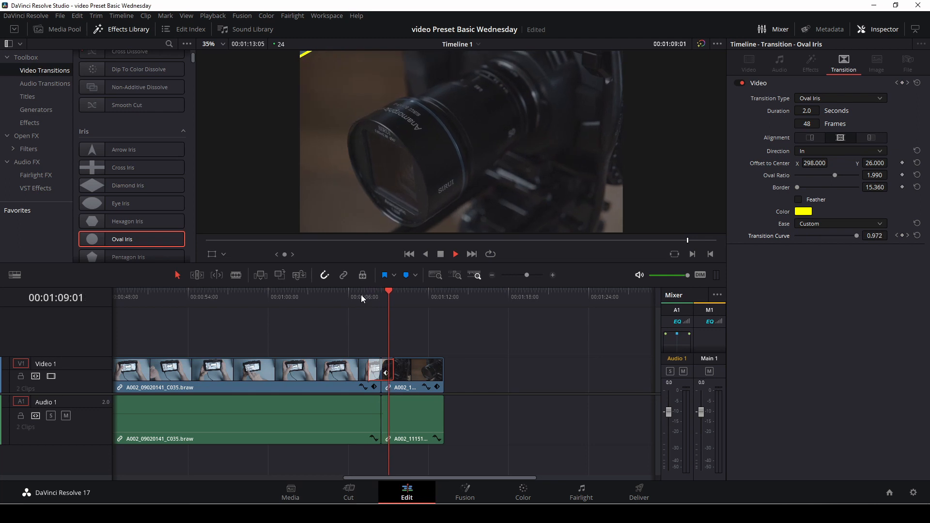
key("space")
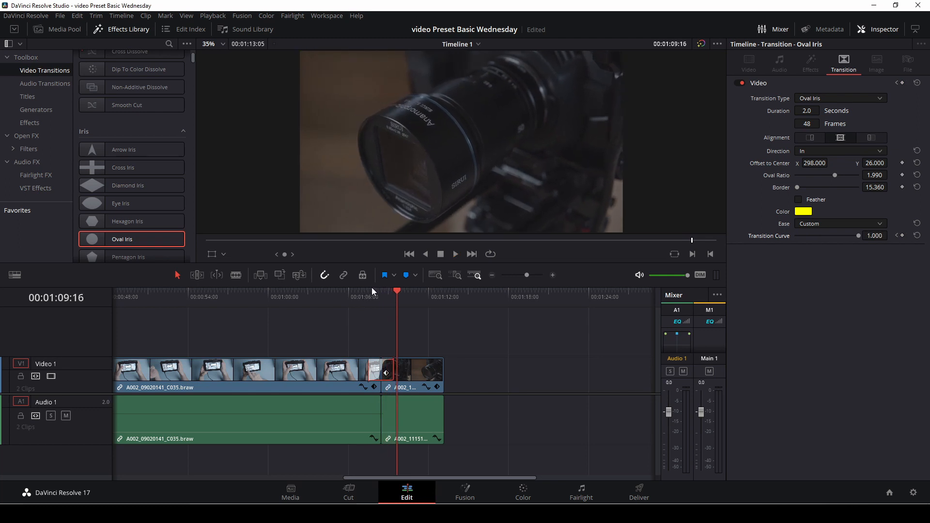
Save the customized Oval Iris transition as a transition preset named "Oval Iris strange transition".
left_click_drag(399, 291, 383, 297)
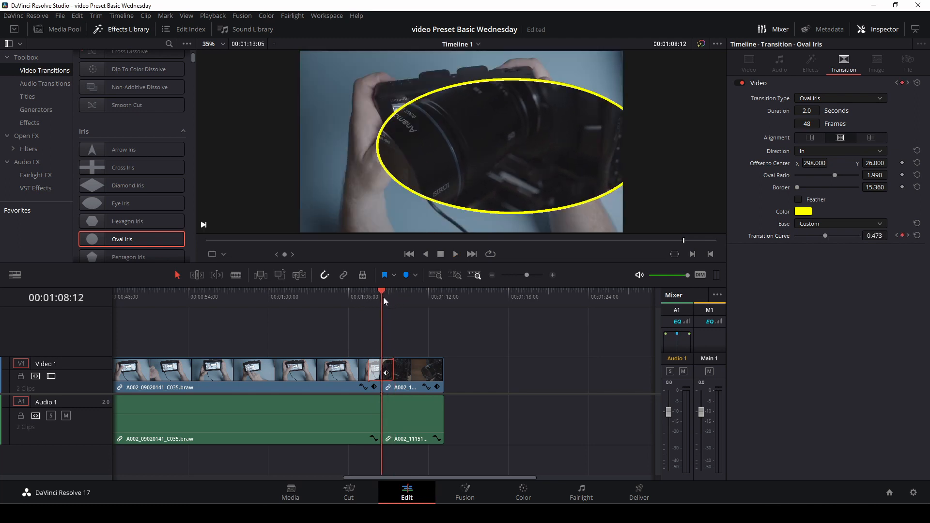
right_click(383, 371)
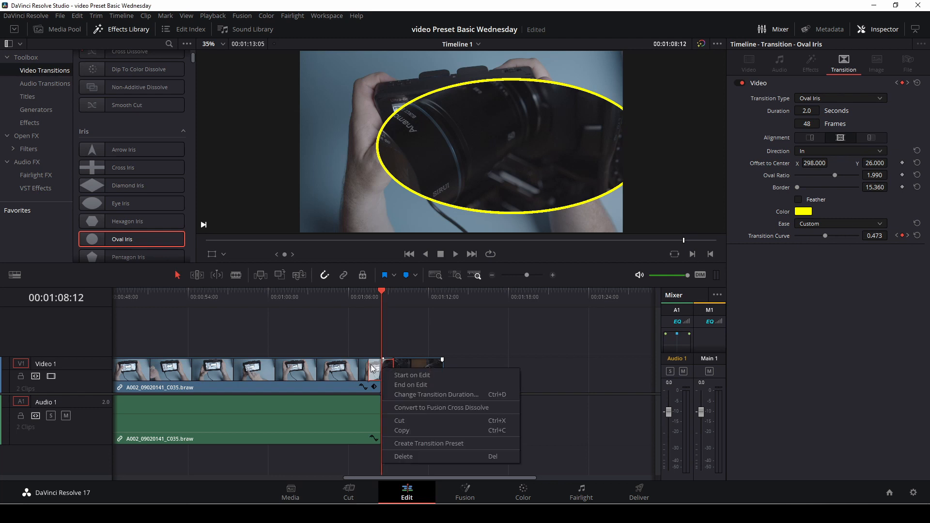
left_click(406, 443)
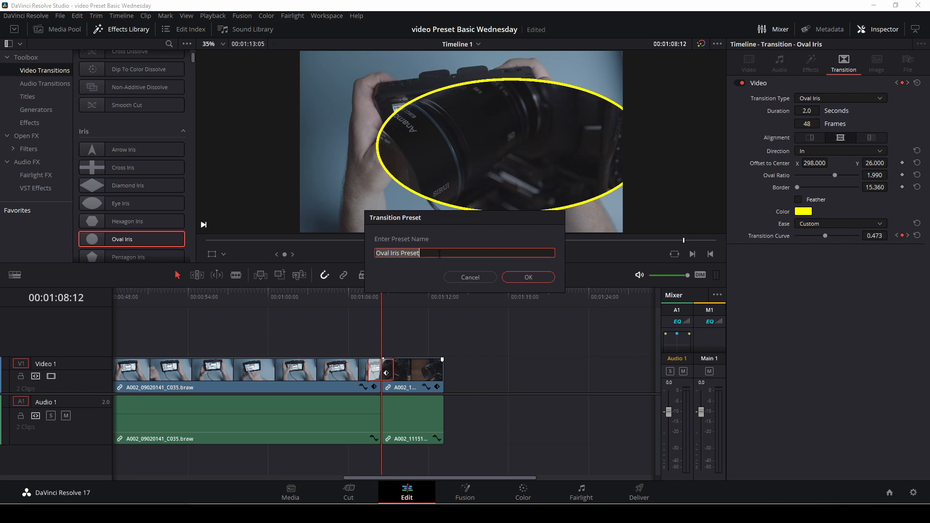
left_click(439, 254)
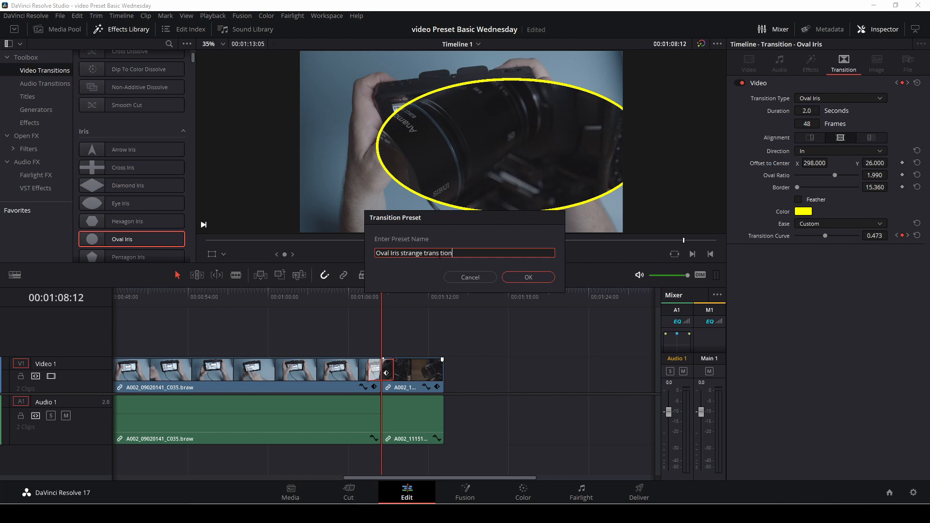
left_click(529, 277)
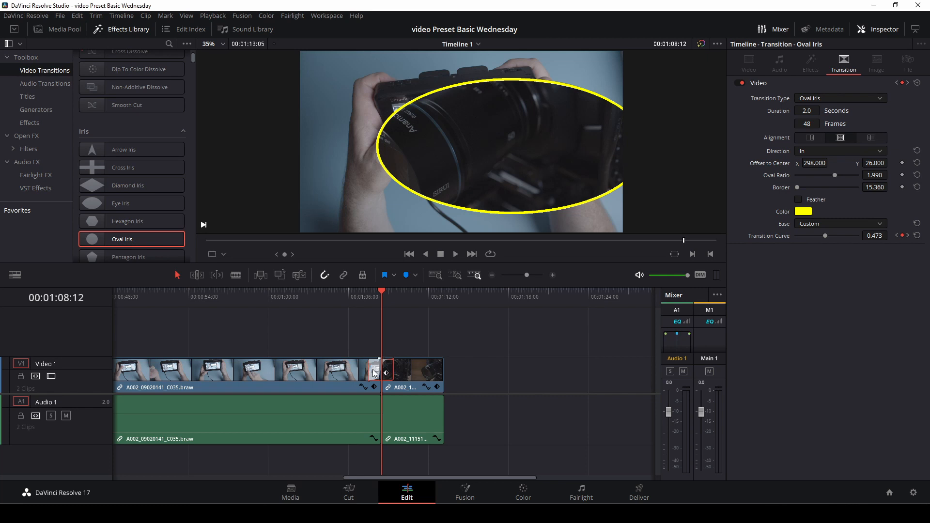
Delete the Oval Iris transition from the cut and find the saved preset among the user video transitions.
key("Delete")
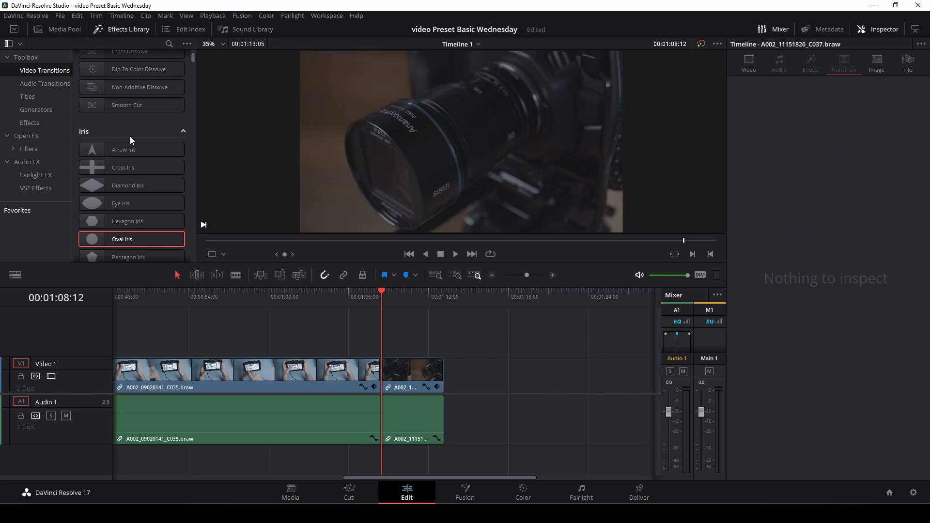
scroll(139, 138, "down", 10)
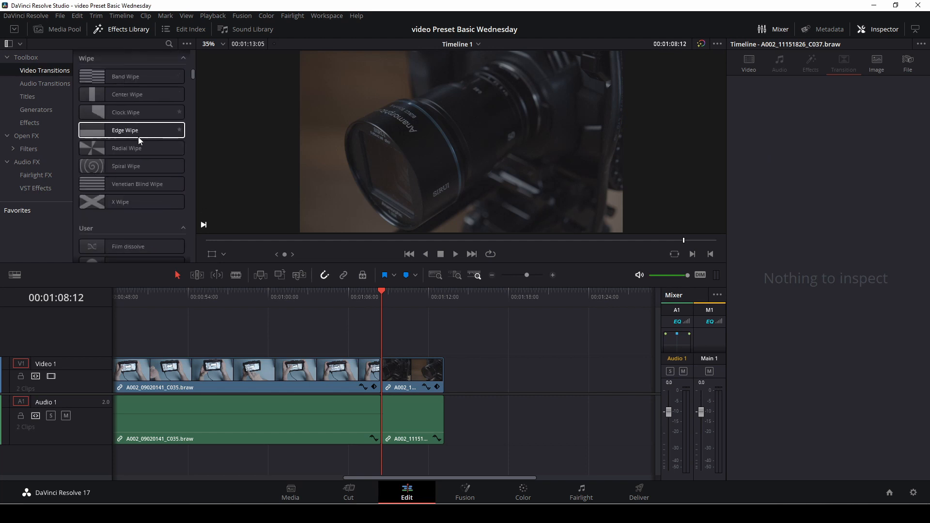
scroll(138, 138, "down", 10)
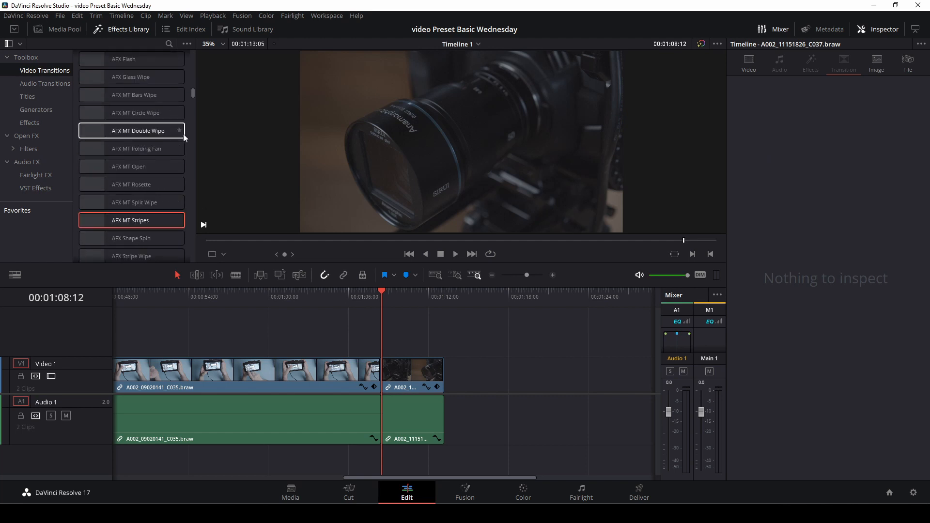
scroll(157, 136, "down", 3)
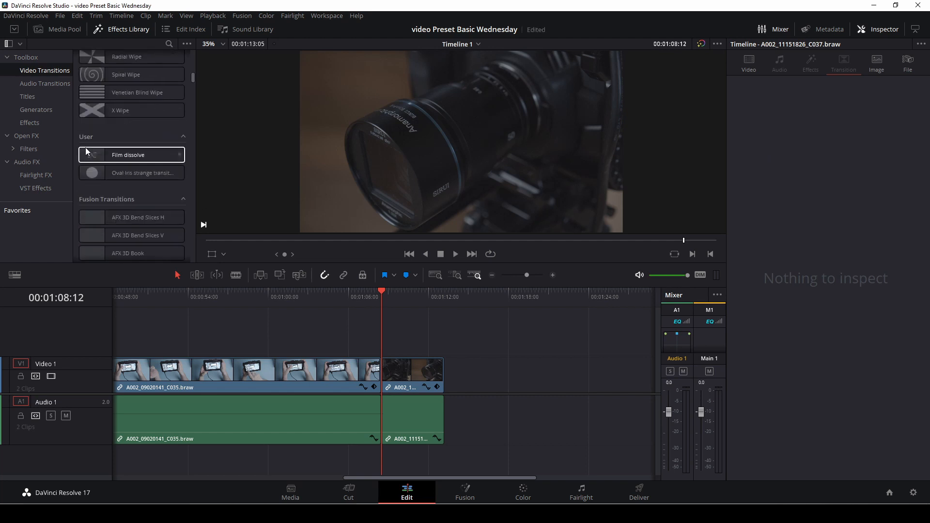
scroll(115, 158, "down", 3)
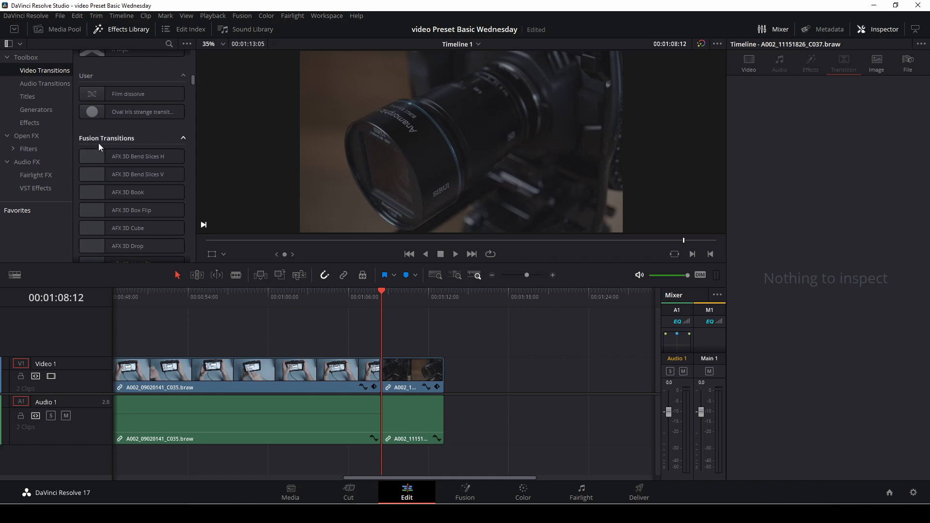
scroll(98, 143, "up", 5)
scroll(98, 144, "down", 2)
scroll(98, 143, "down", 4)
scroll(97, 144, "up", 3)
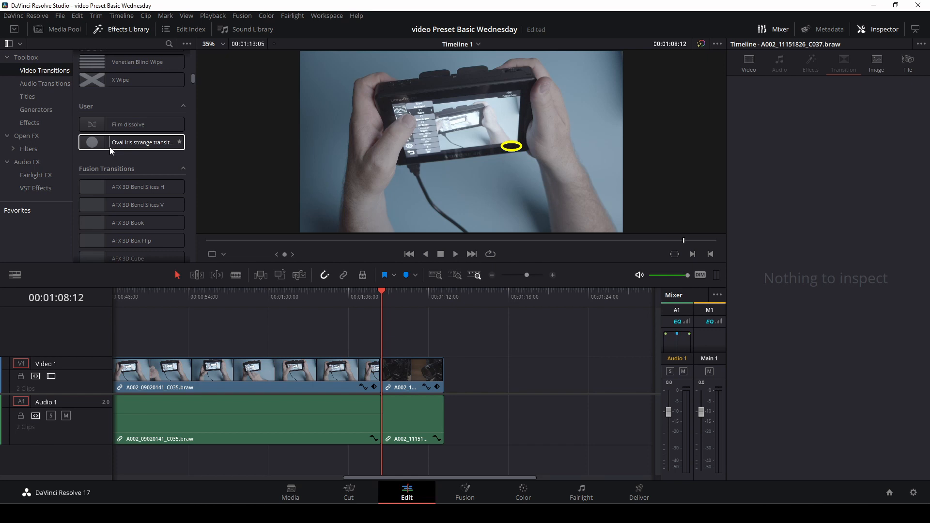
Apply the user preset "Oval Iris strange transition" to the cut between the two clips and play it back.
left_click_drag(111, 143, 382, 365)
key("shift+Left")
key("space")
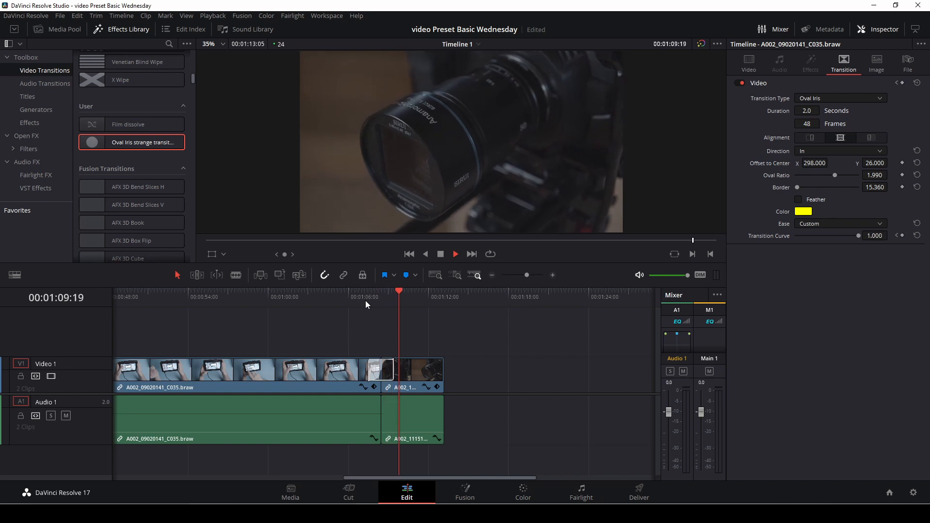
key("space")
Delete the preset transition from the cut and add a long video fade-out to the end of the first clip.
left_click(392, 373)
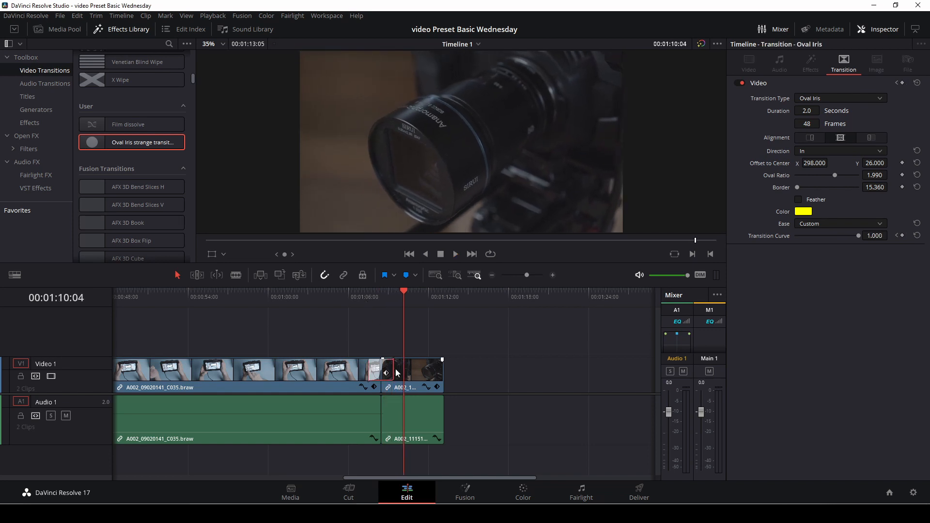
key("Delete")
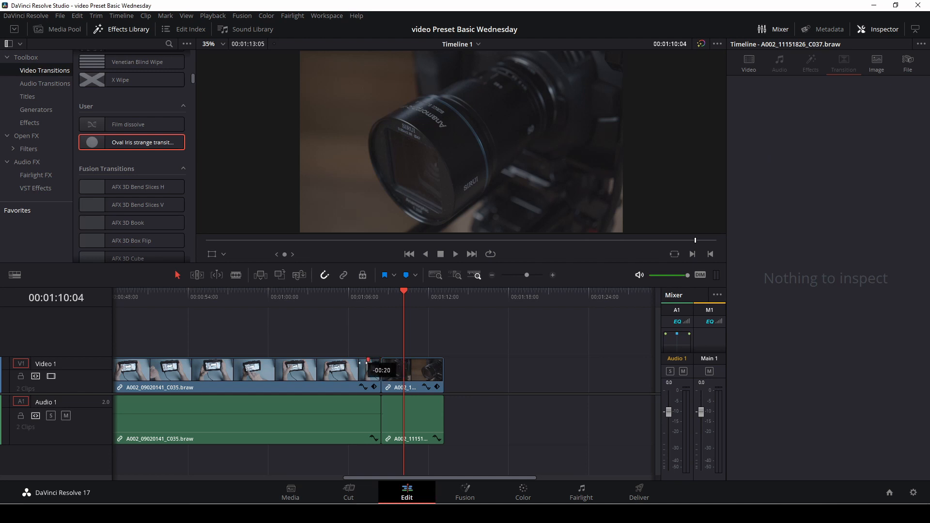
left_click(250, 296)
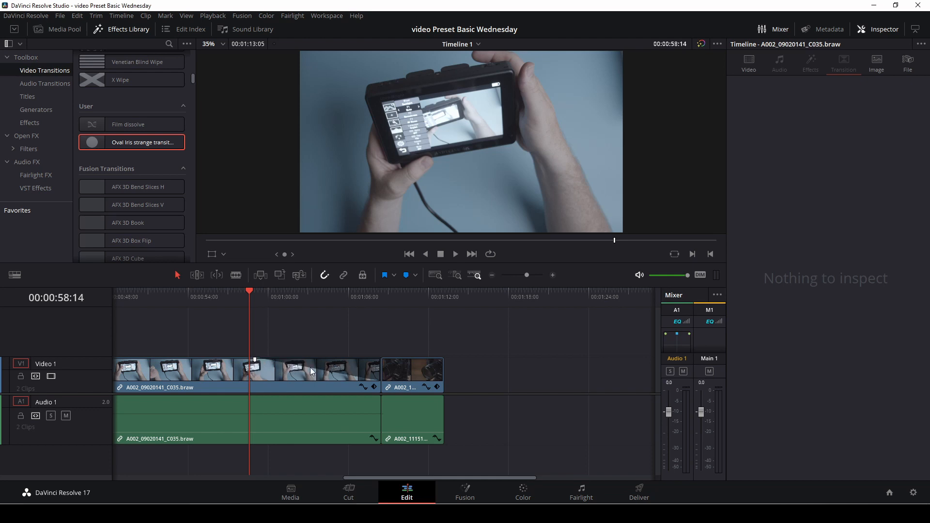
Add a video fade-in of about 3 seconds to the start of the second clip and play back both fades.
key("space")
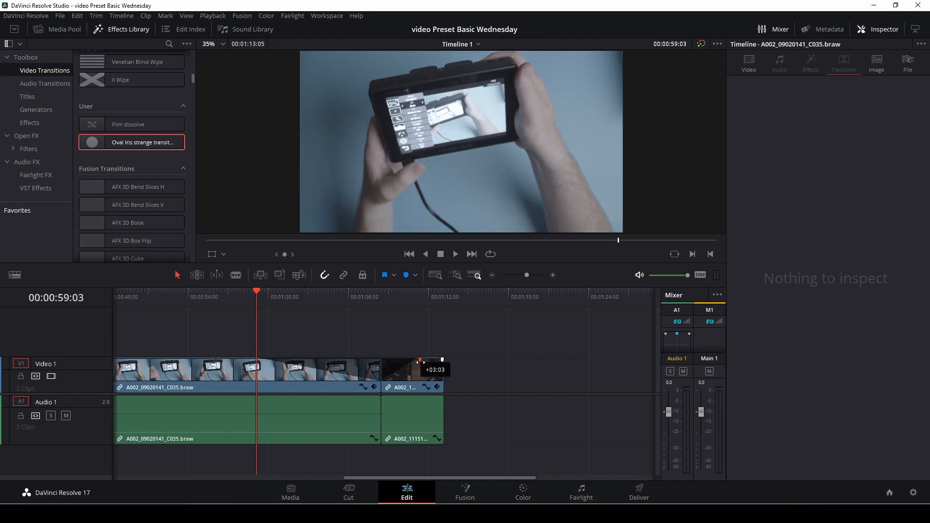
key("space")
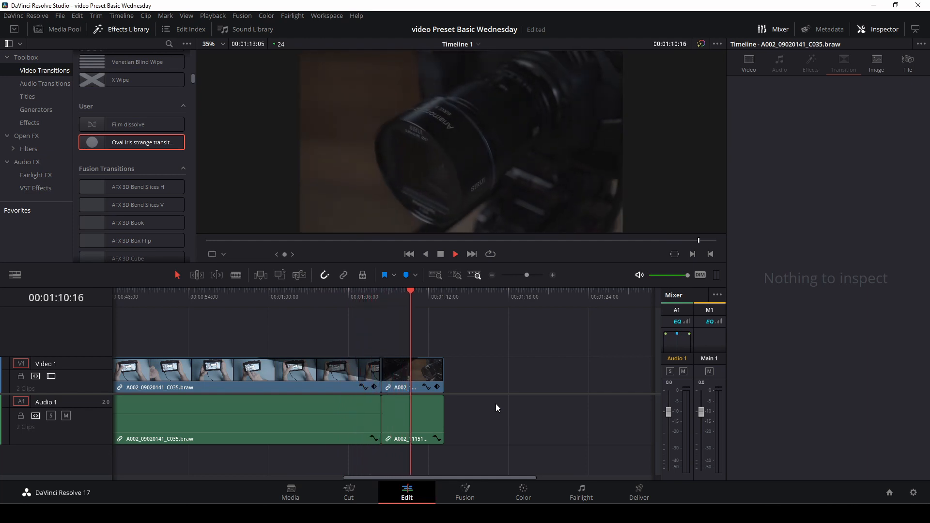
key("space")
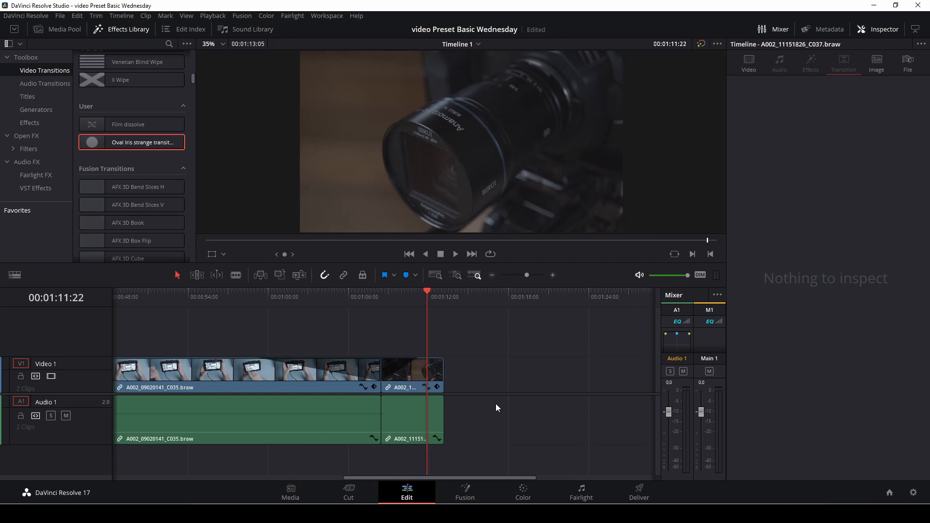